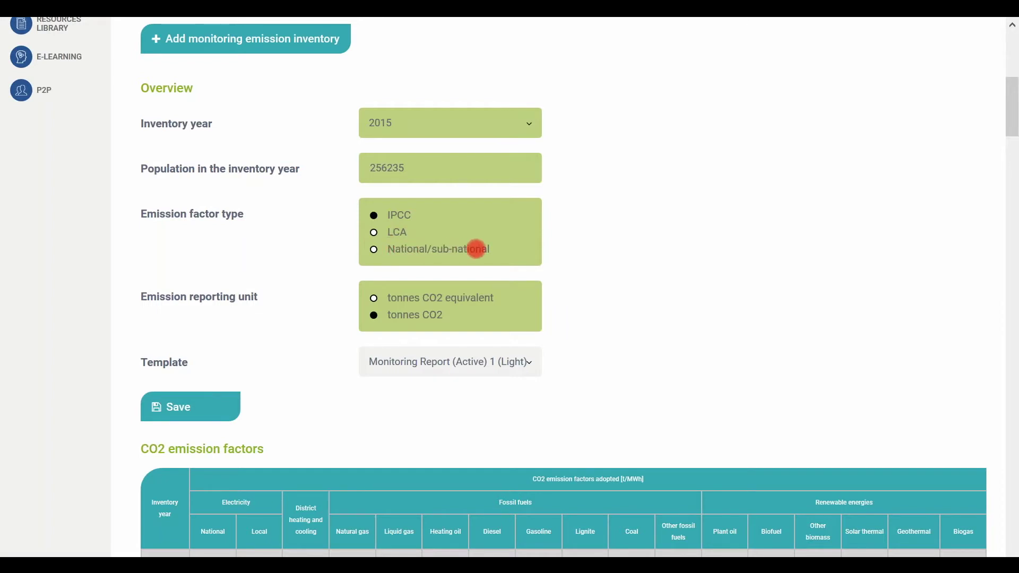
# Switch the 2007 inventory to National/sub-national emission factors and bring the CO2 emission factors table into view.
pyautogui.click(407, 252)
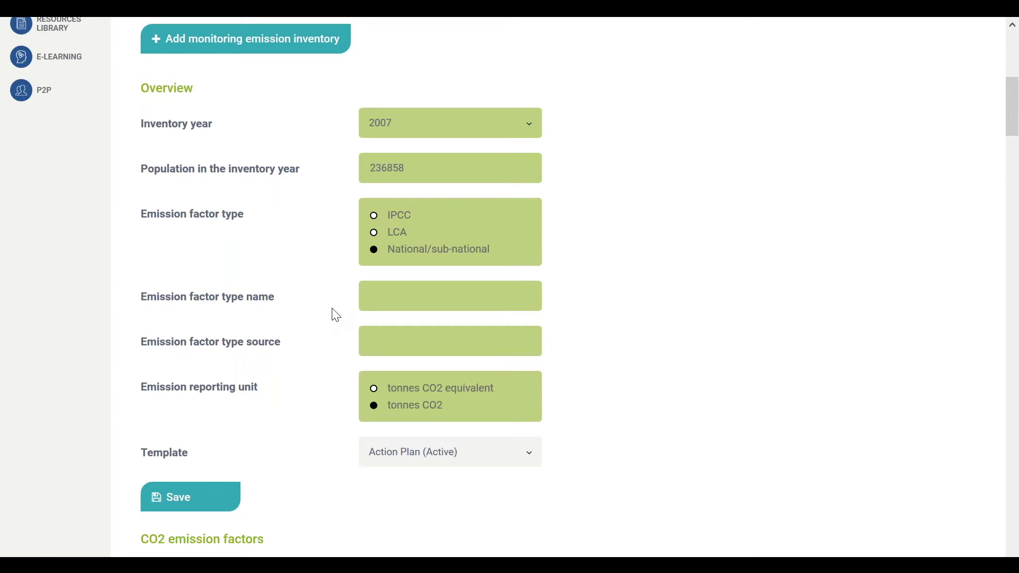
pyautogui.scroll(-5, 336, 315)
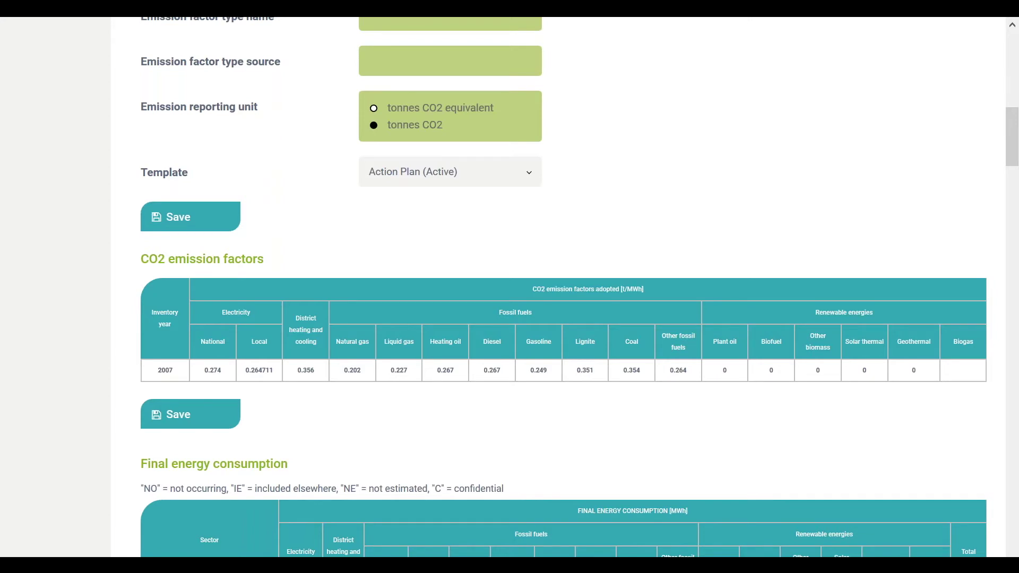
# Open the notation choices for the Municipal buildings Electricity cell in Final energy consumption.
pyautogui.scroll(-4, 563, 286)
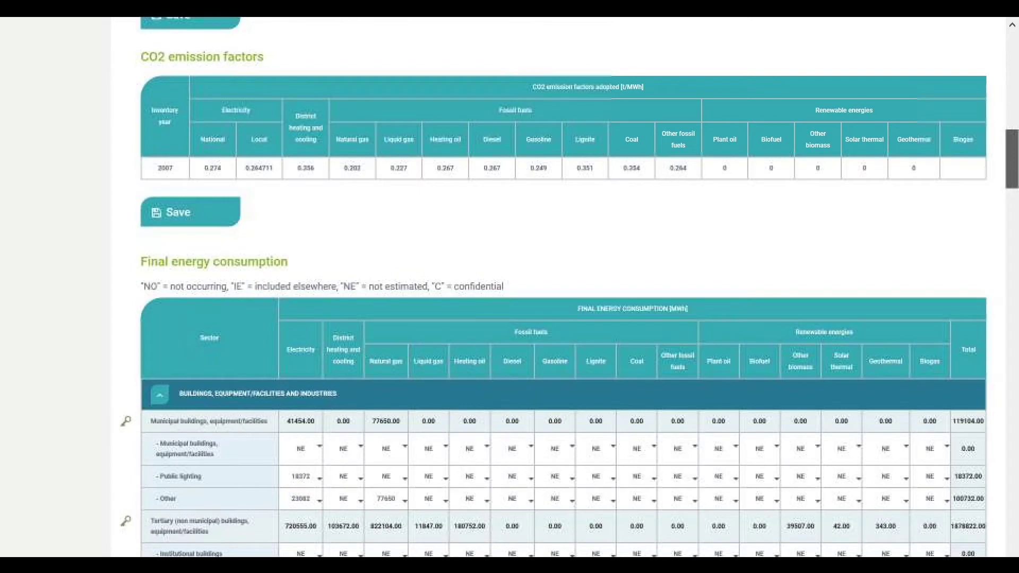
pyautogui.scroll(-4, 563, 287)
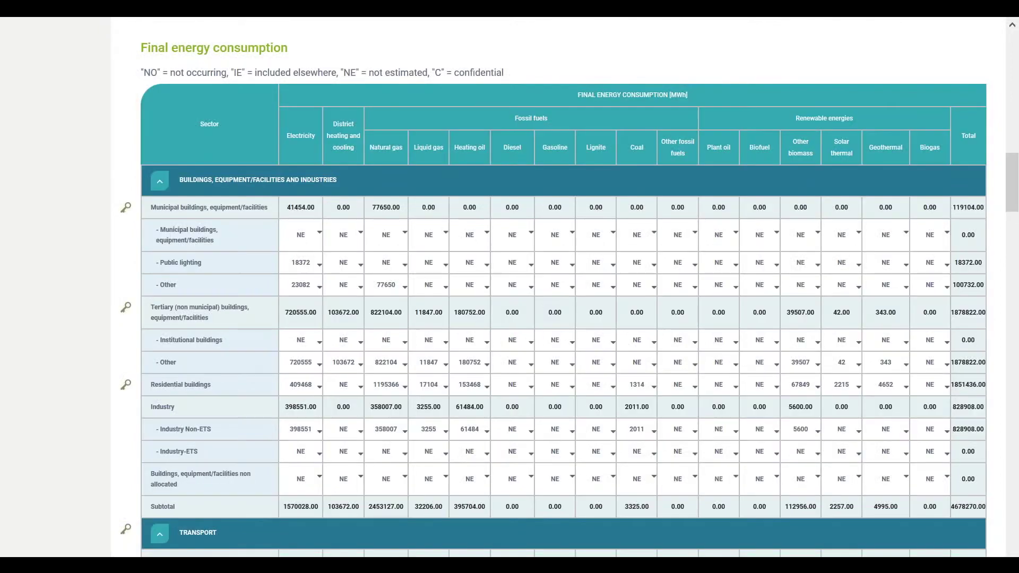
pyautogui.scroll(1, 318, 303)
pyautogui.click(319, 300)
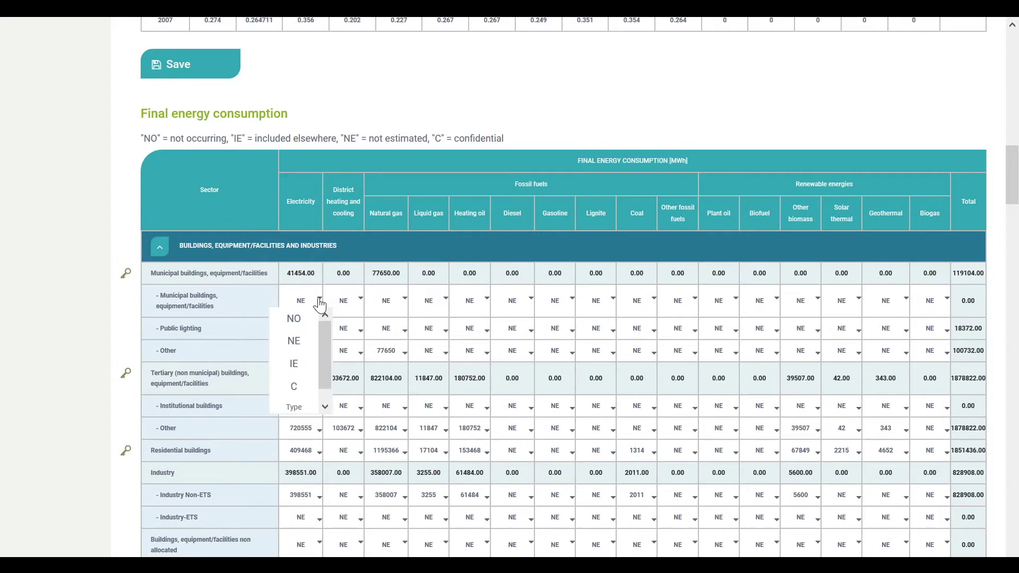
# Set the Municipal buildings Electricity cell to Type and enter 5678.
pyautogui.click(311, 408)
pyautogui.scroll(-1, 305, 240)
pyautogui.write('5678')
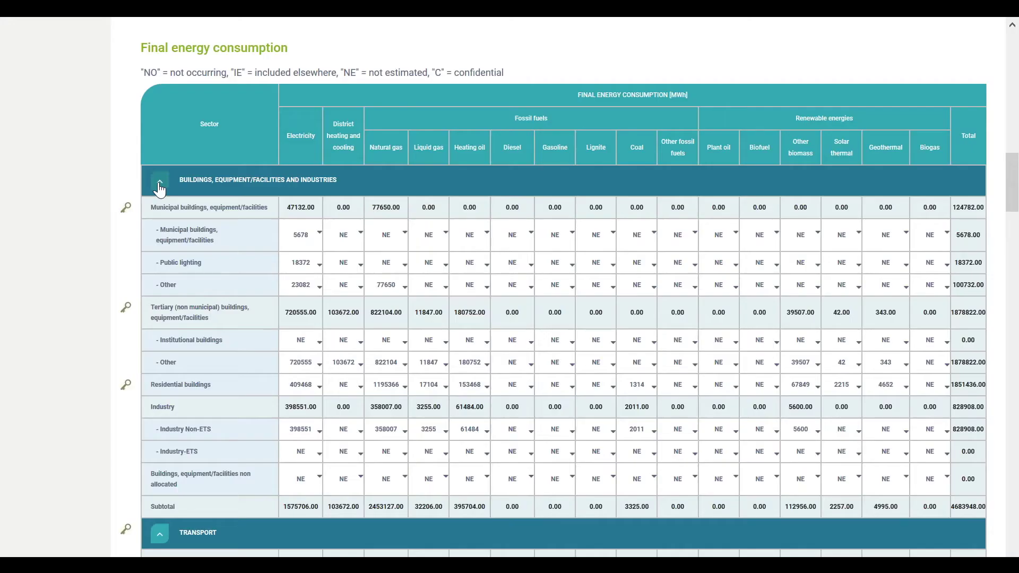
# Fold the Buildings, Transport and Other sections of the final energy consumption table.
pyautogui.click(160, 184)
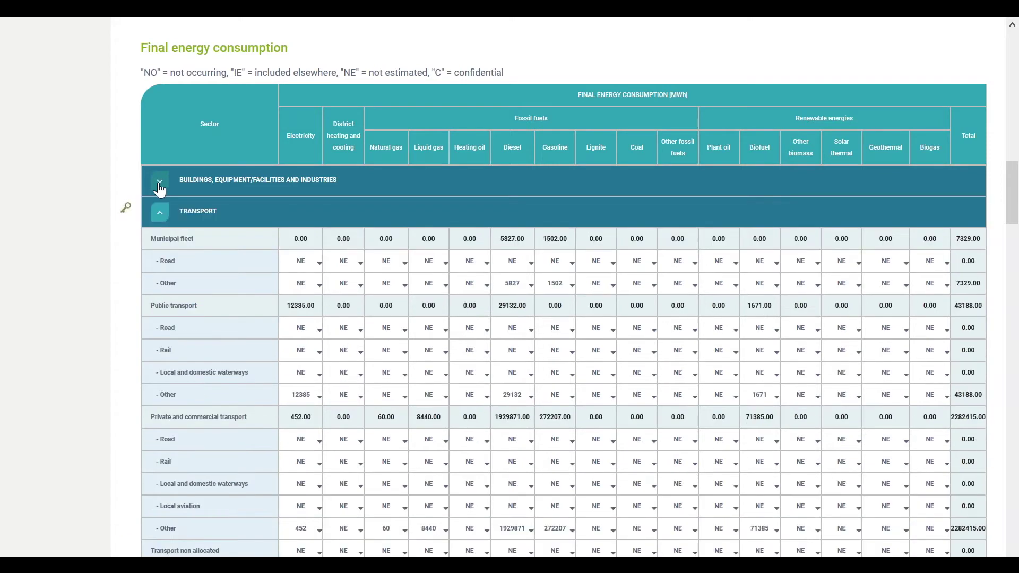
pyautogui.click(160, 212)
pyautogui.click(157, 246)
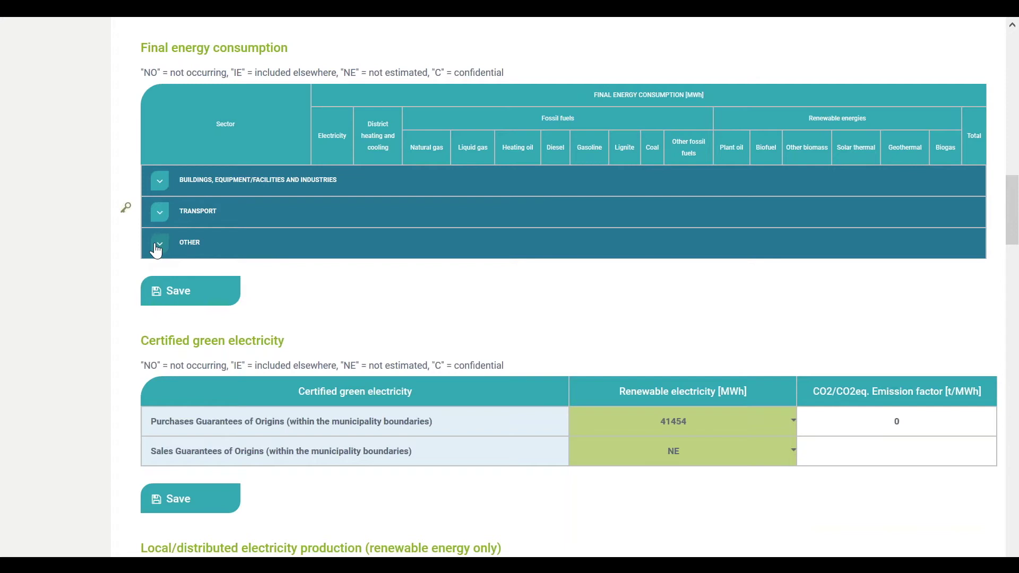
# Expand Buildings and revert Municipal buildings Electricity to NE, restoring 119104.00 MWh.
pyautogui.click(159, 181)
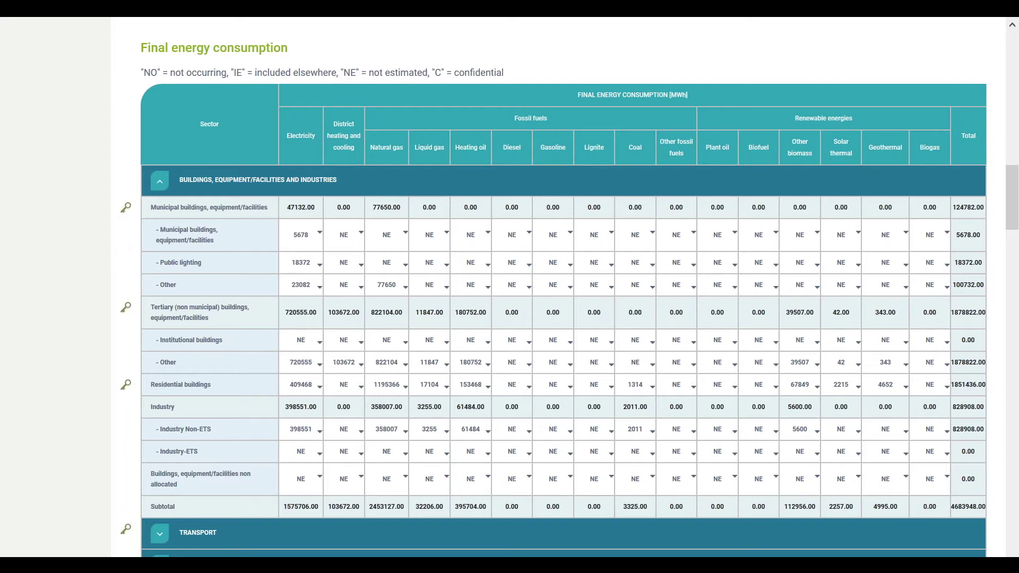
pyautogui.click(133, 250)
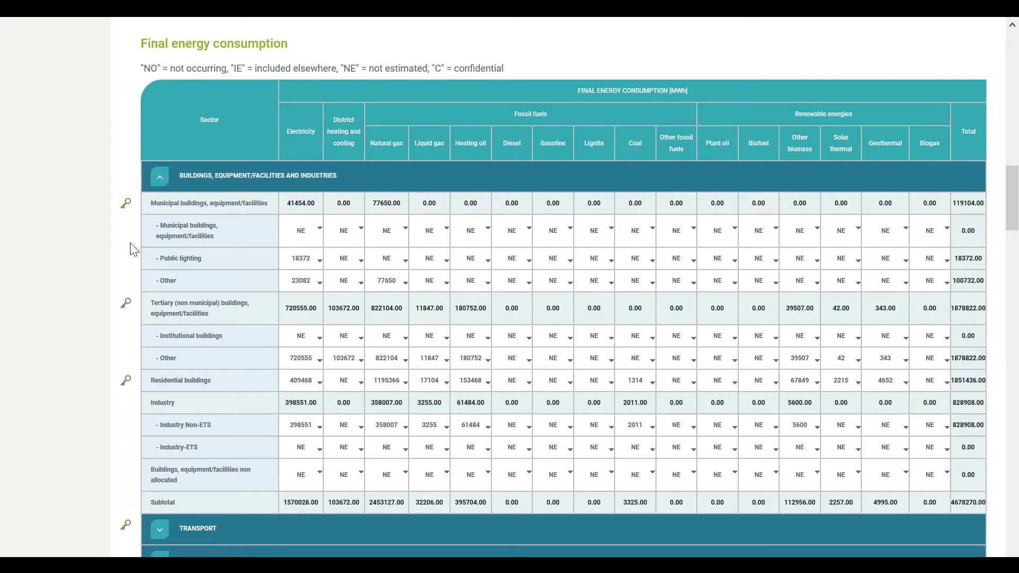
# Collapse the Buildings, equipment/facilities and industries section again.
pyautogui.moveTo(242, 207)
pyautogui.click(154, 181)
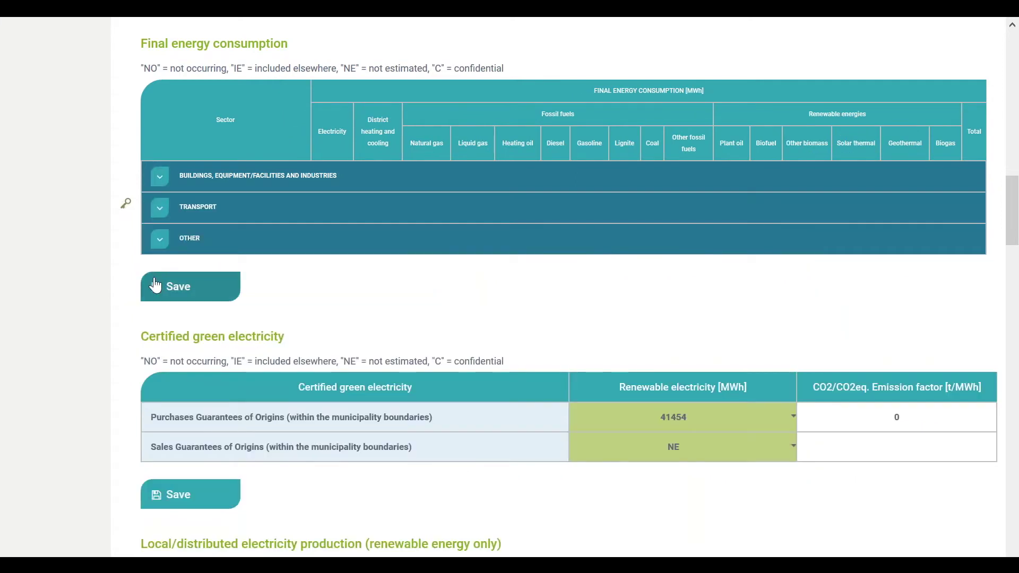
# Expand the Transport section to reveal its fleet and transport rows.
pyautogui.click(160, 208)
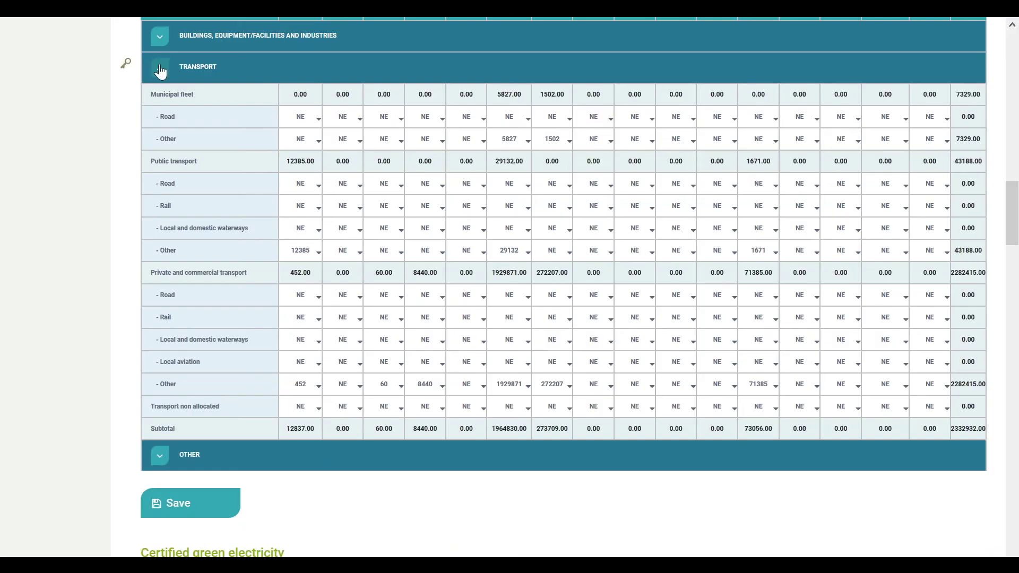
# Collapse Transport and expand Other, showing agriculture, forestry and fisheries at 109919.00 MWh.
pyautogui.click(160, 70)
pyautogui.click(159, 98)
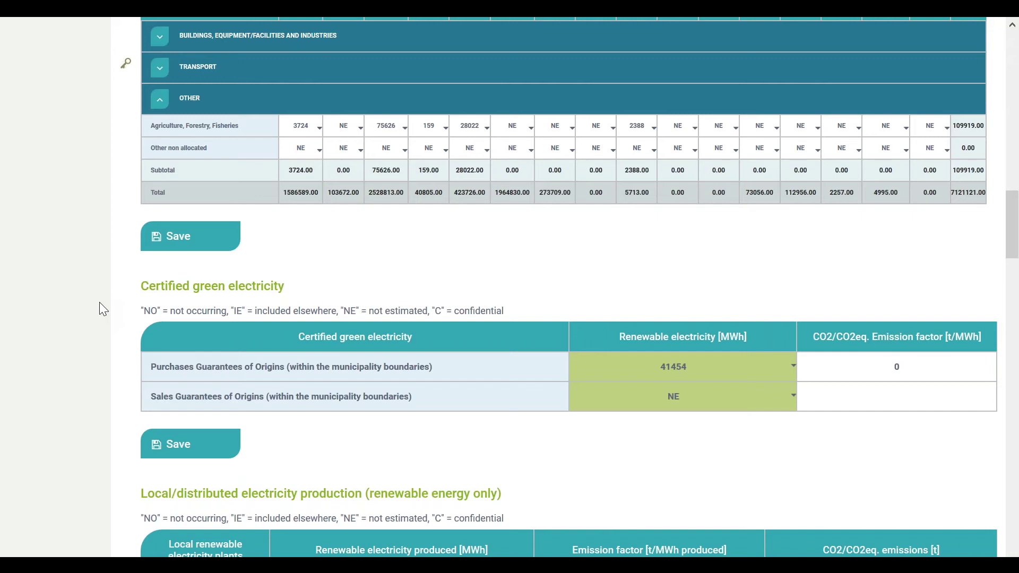
# Scroll to the local renewable electricity table showing Wind 78509 and Photovoltaics 29447 MWh.
pyautogui.scroll(-1, 99, 302)
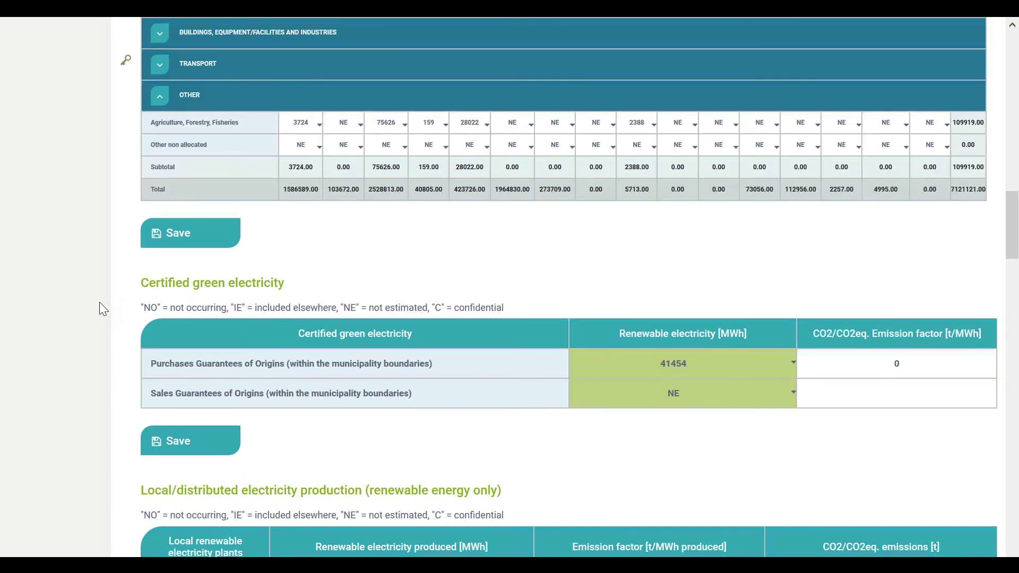
pyautogui.scroll(-1, 100, 306)
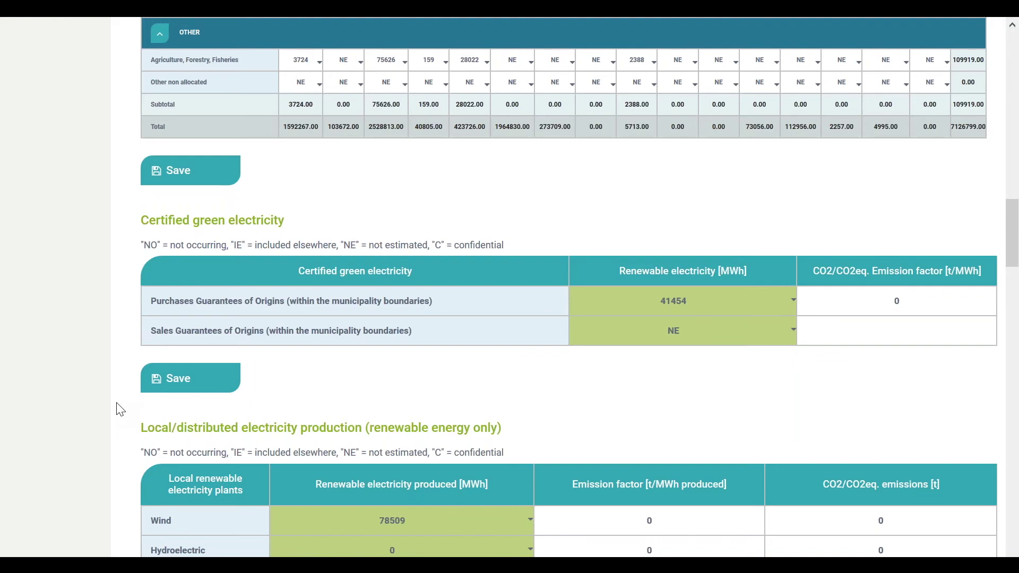
pyautogui.scroll(-4, 120, 410)
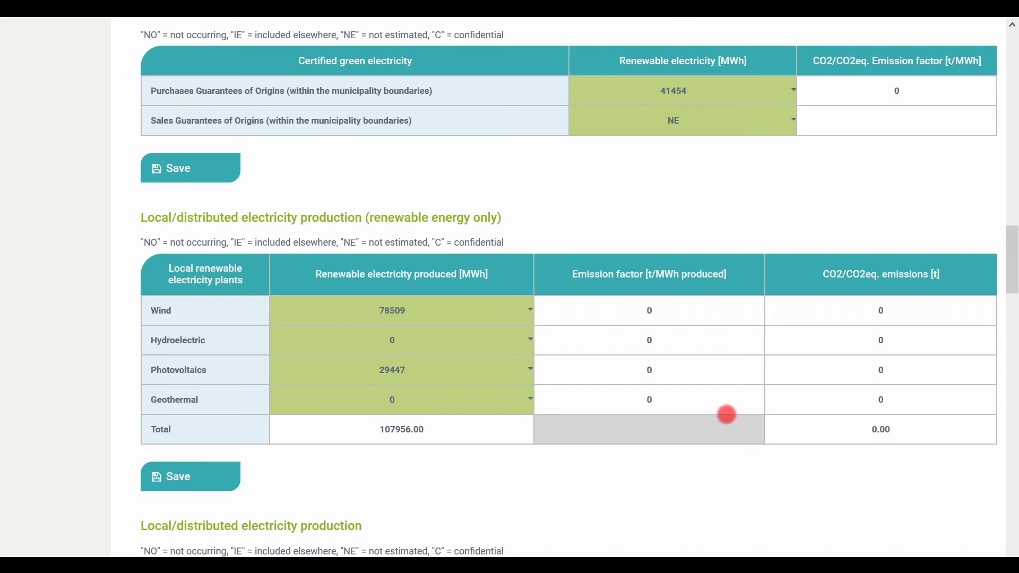
pyautogui.scroll(-5, 69, 457)
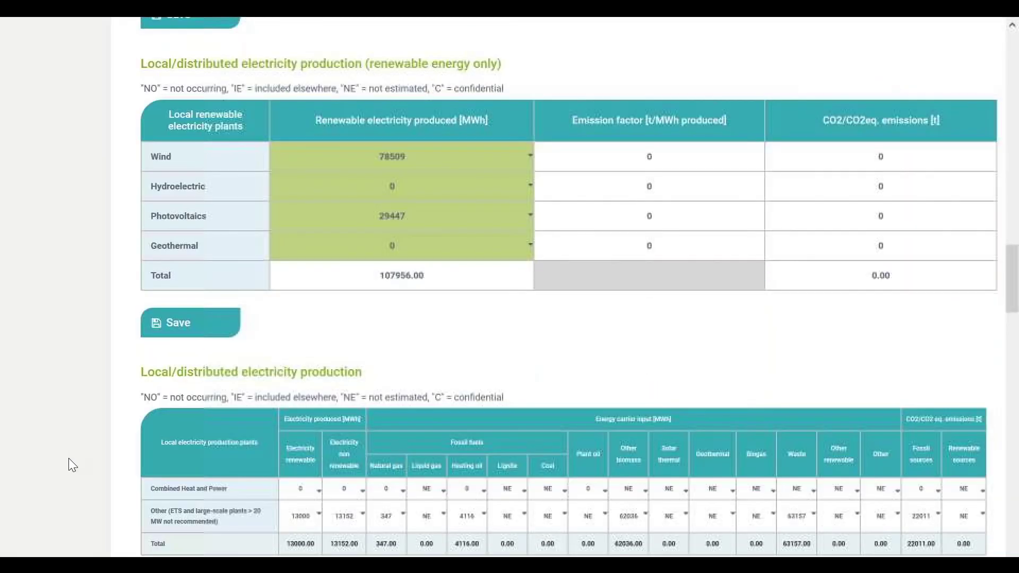
# Scroll past heat/cold, non-energy sectors and Additional Comments to the calculated emission inventory.
pyautogui.scroll(-3, 68, 458)
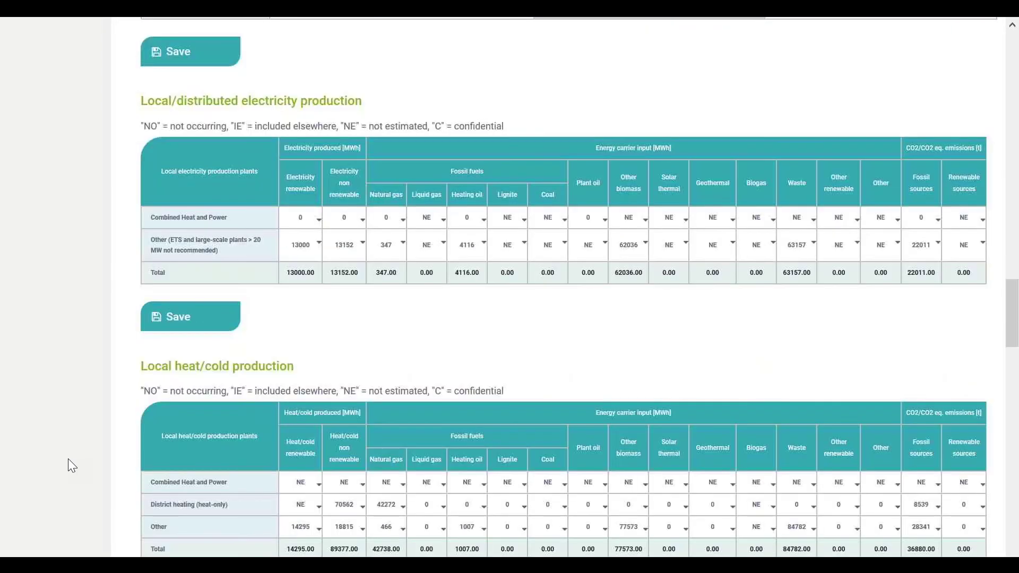
pyautogui.scroll(-1, 68, 459)
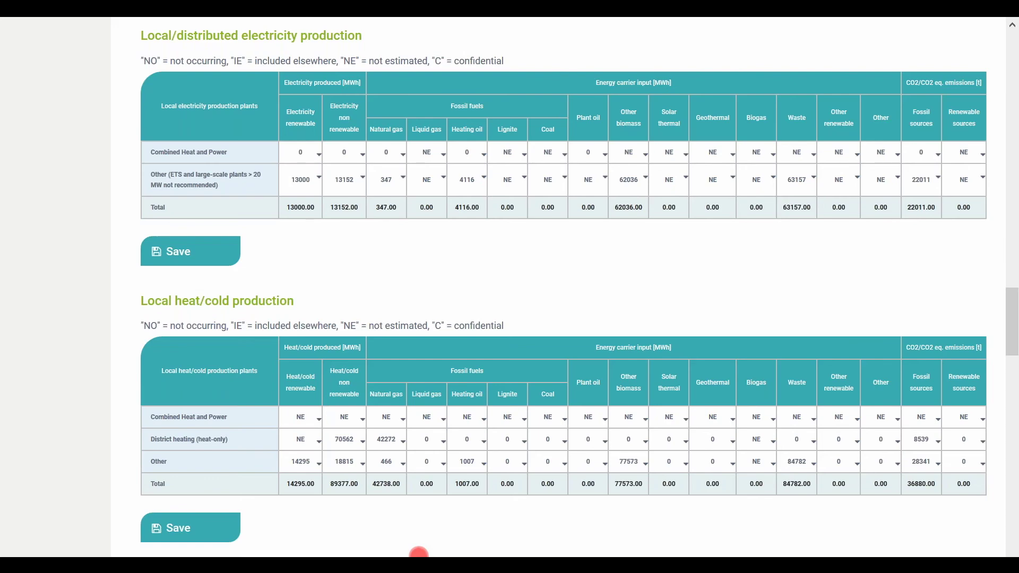
pyautogui.scroll(-8, 927, 401)
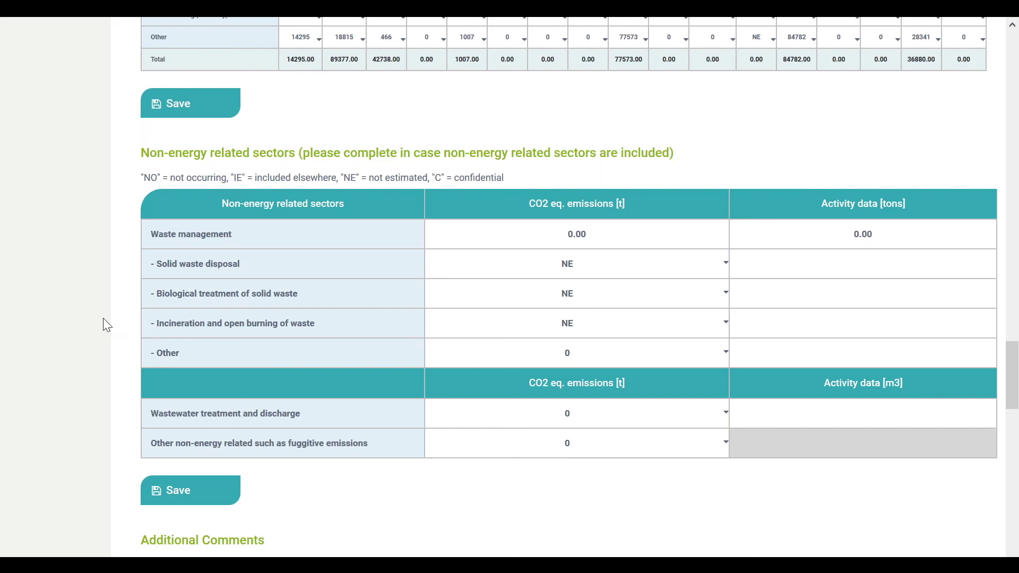
pyautogui.scroll(-1, 104, 323)
pyautogui.scroll(-3, 104, 323)
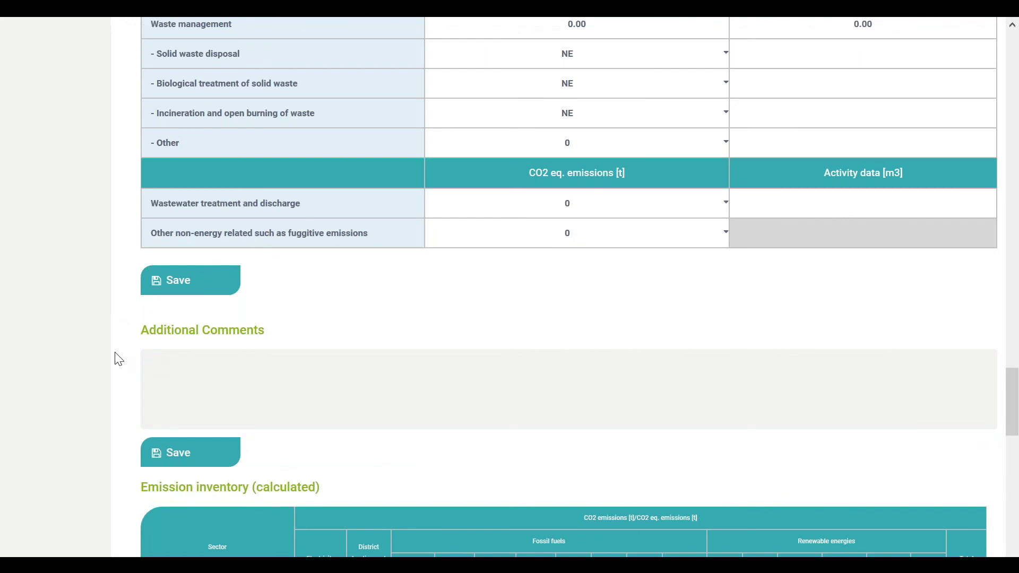
pyautogui.scroll(-8, 119, 359)
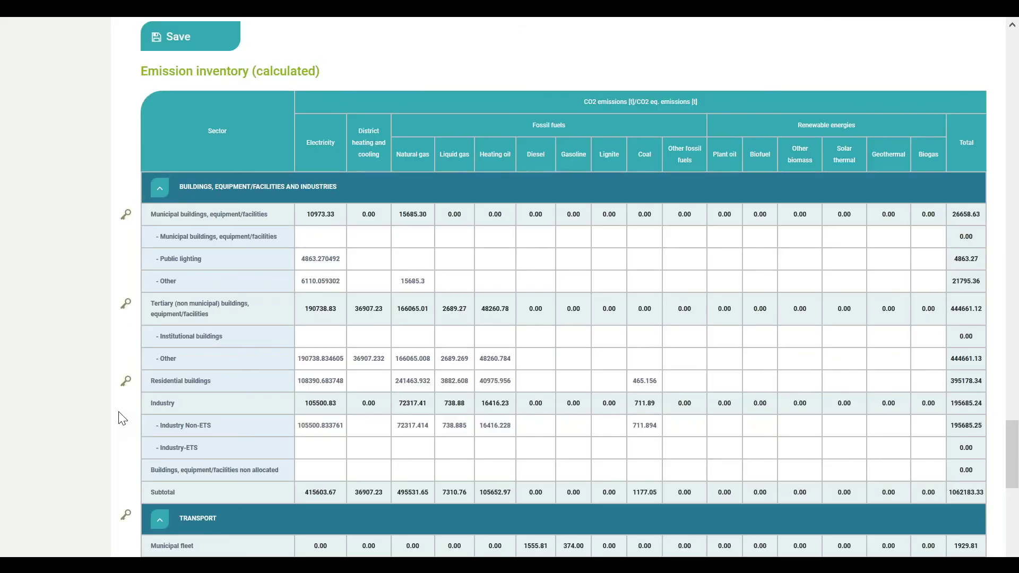
# Scroll the calculated emission inventory down to the grand total of 1684898.12 t.
pyautogui.scroll(-1, 122, 418)
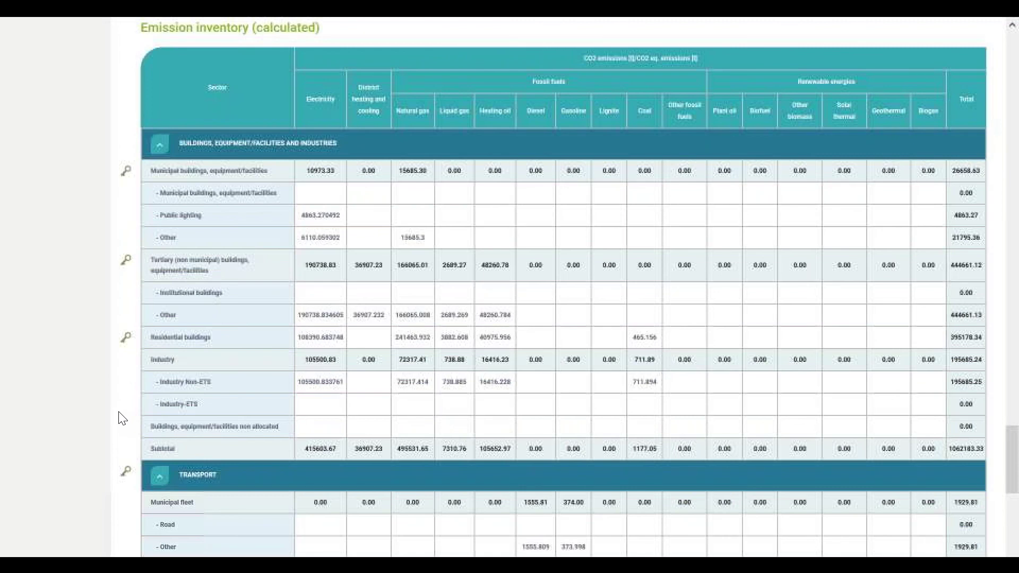
pyautogui.scroll(-6, 122, 419)
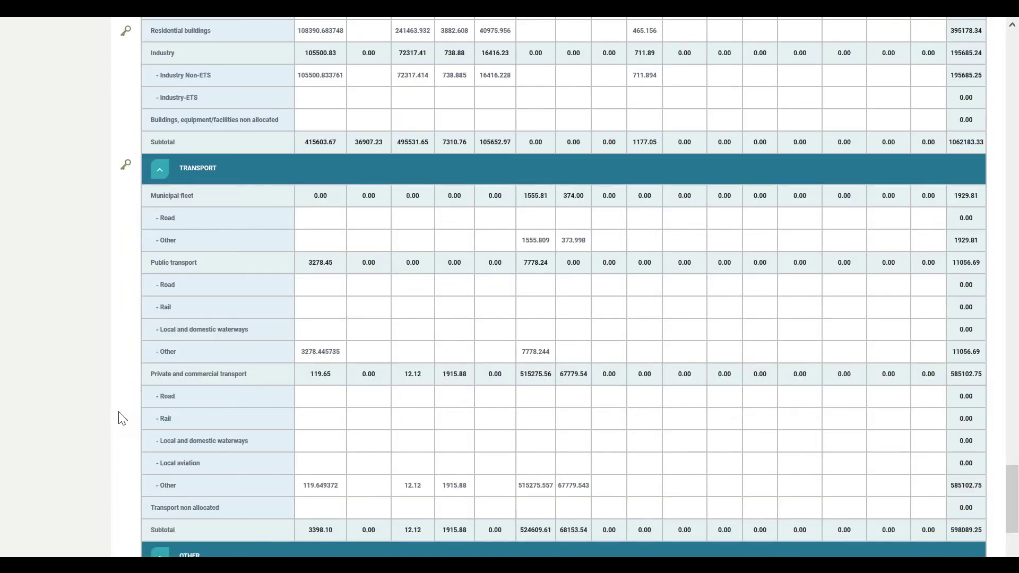
pyautogui.scroll(-4, 122, 419)
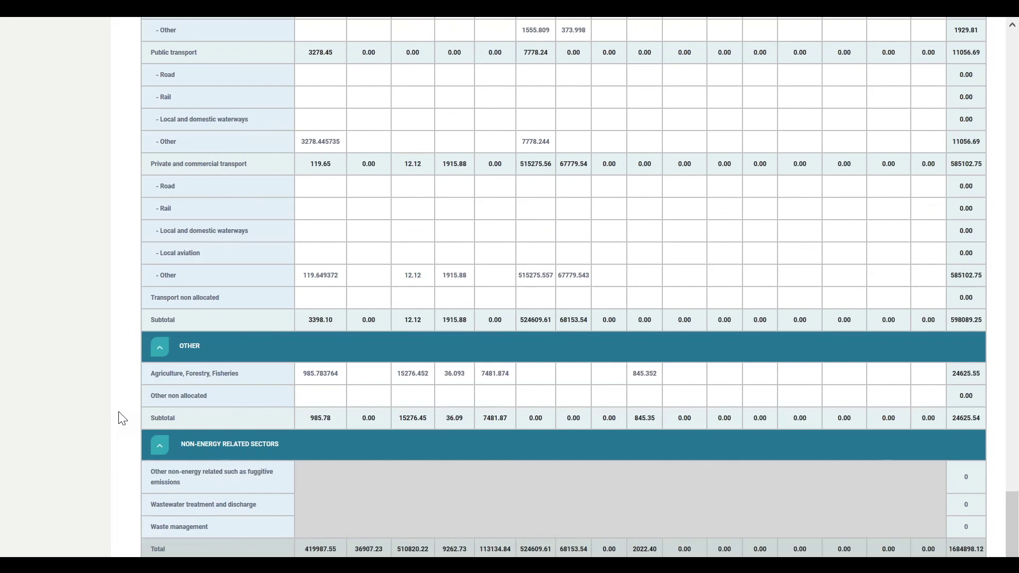
pyautogui.scroll(-2, 123, 419)
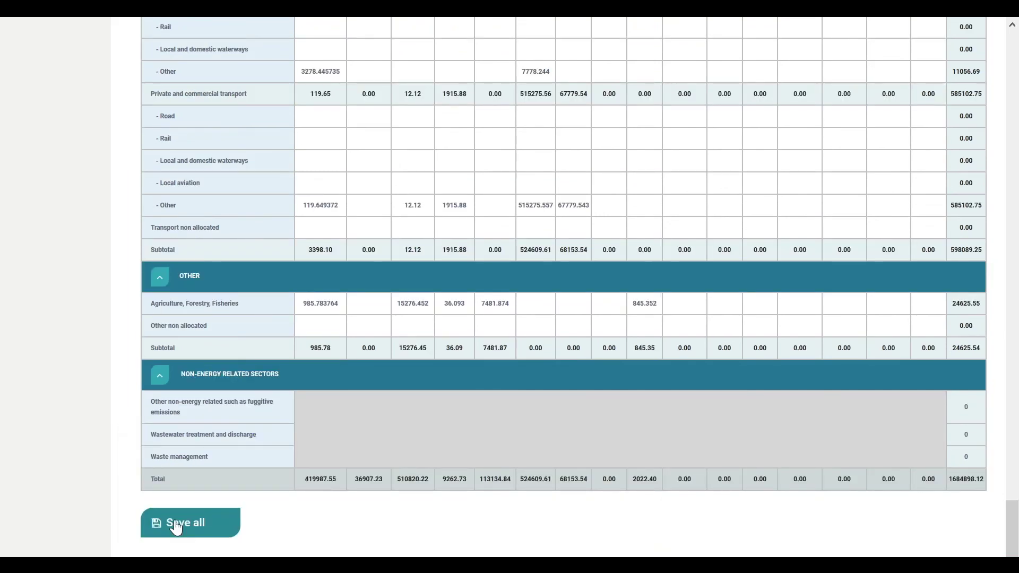